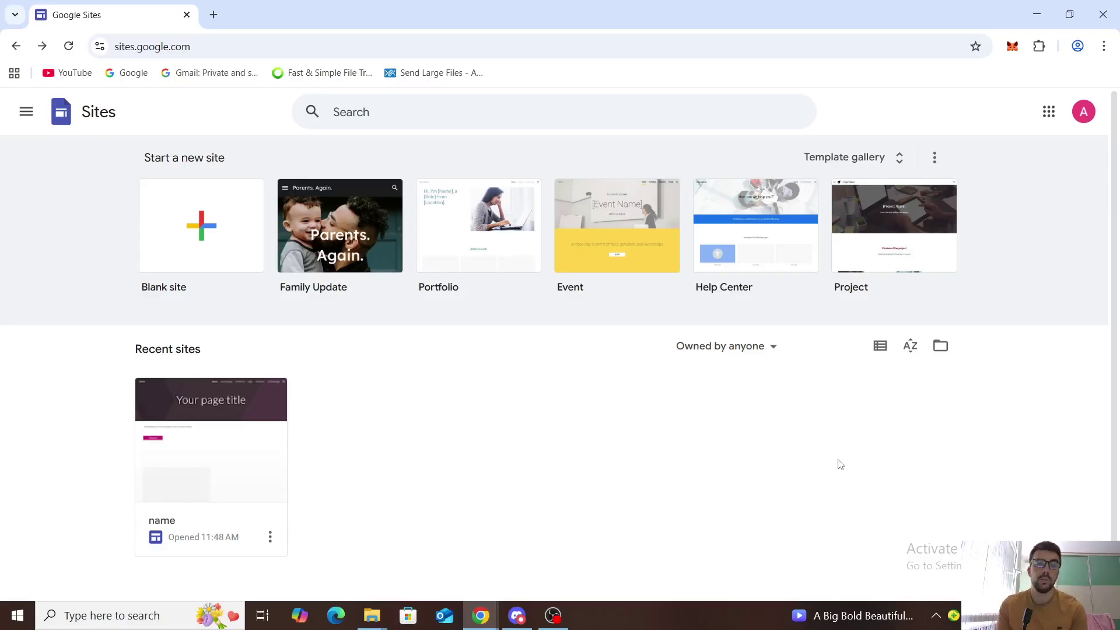
# - Open the 'name' site from Recent sites and select its Home page header title
pyautogui.click(211, 455)
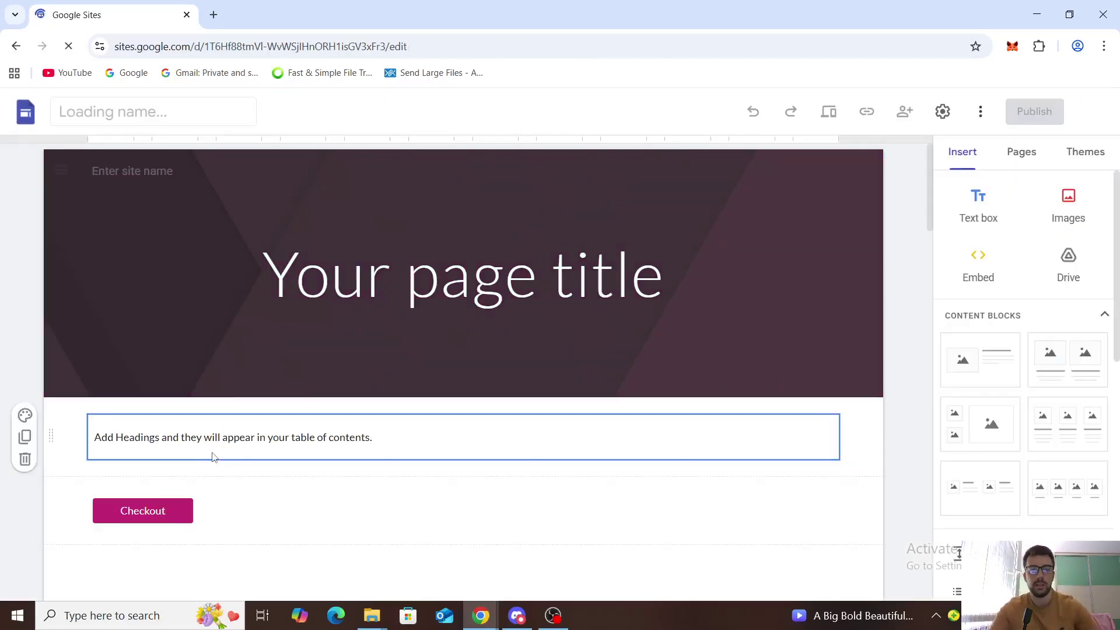
pyautogui.click(356, 288)
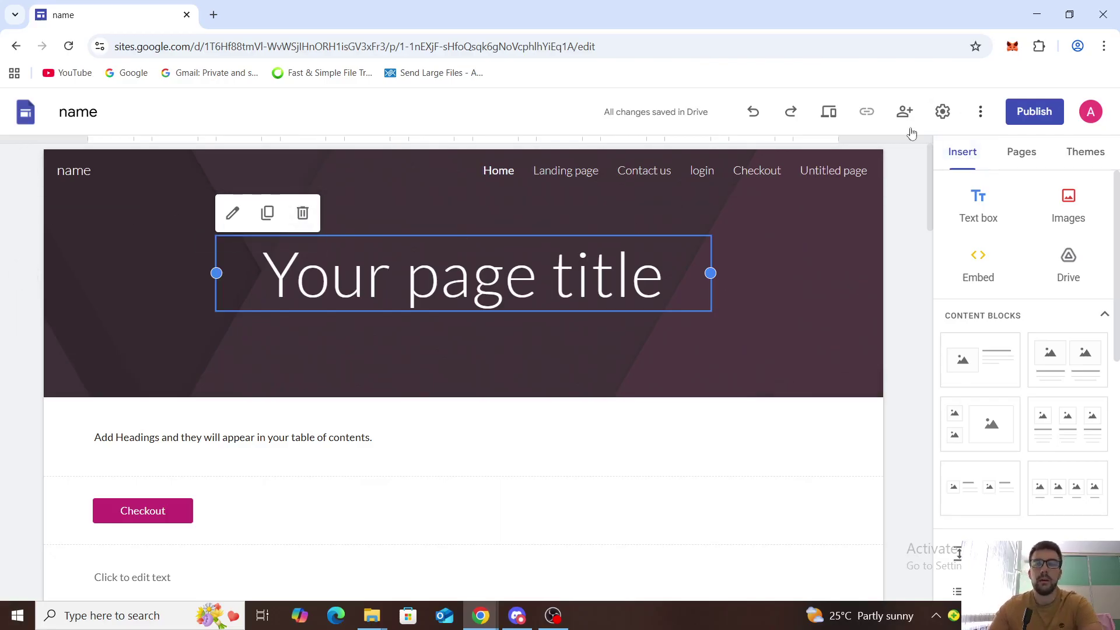
pyautogui.click(943, 111)
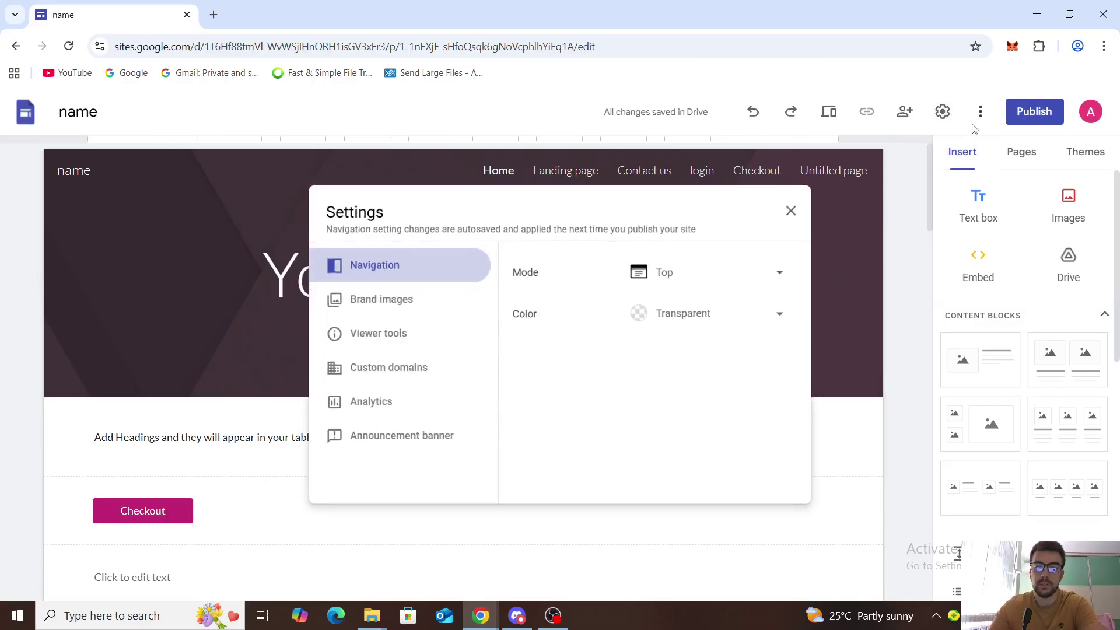
pyautogui.click(982, 123)
pyautogui.click(980, 111)
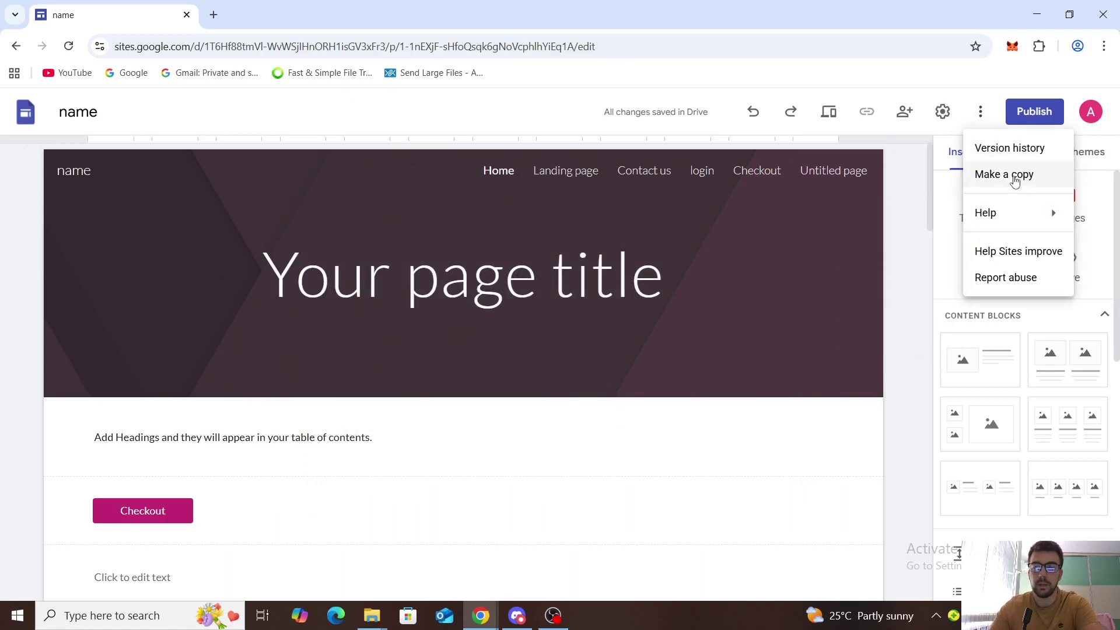
pyautogui.click(1015, 180)
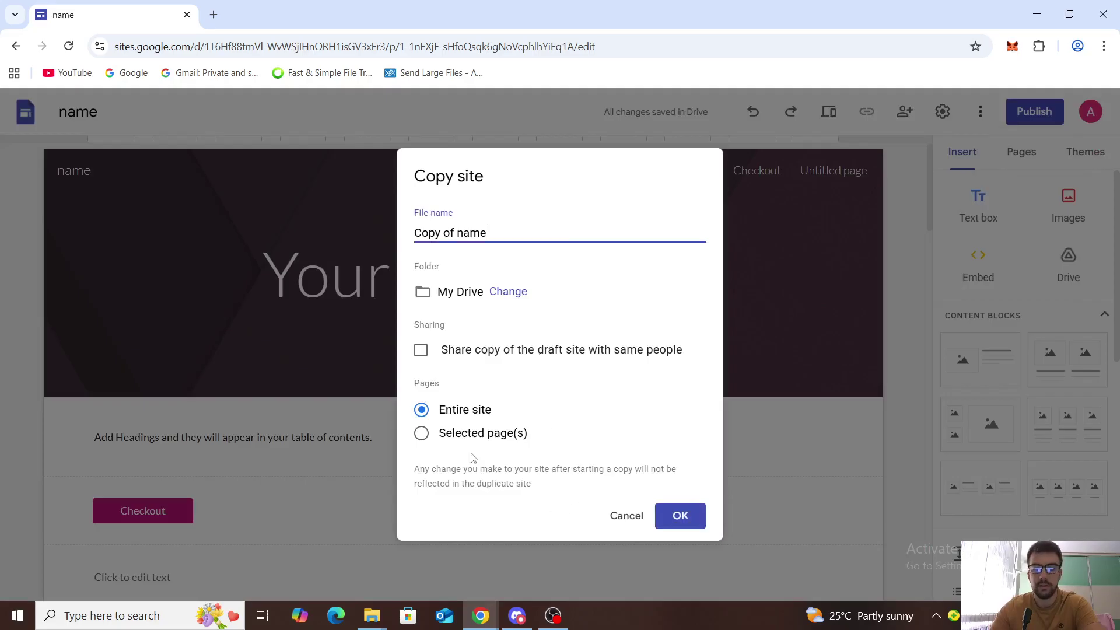
pyautogui.click(626, 515)
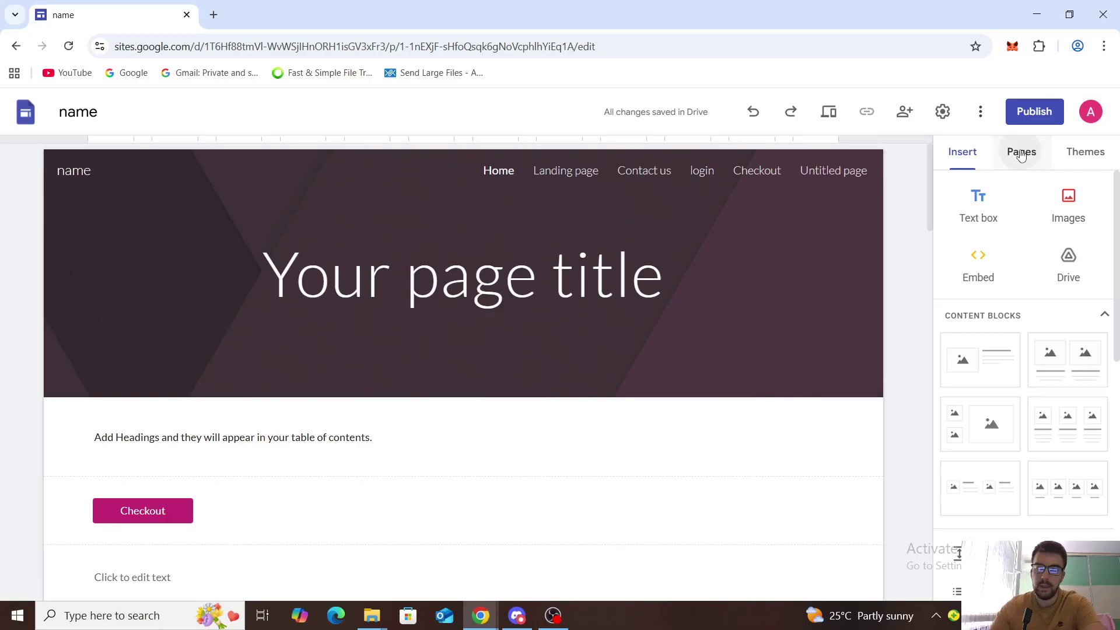
# - From the Pages list, add a Full page embed page, creating 'Untitled page'
pyautogui.click(1021, 151)
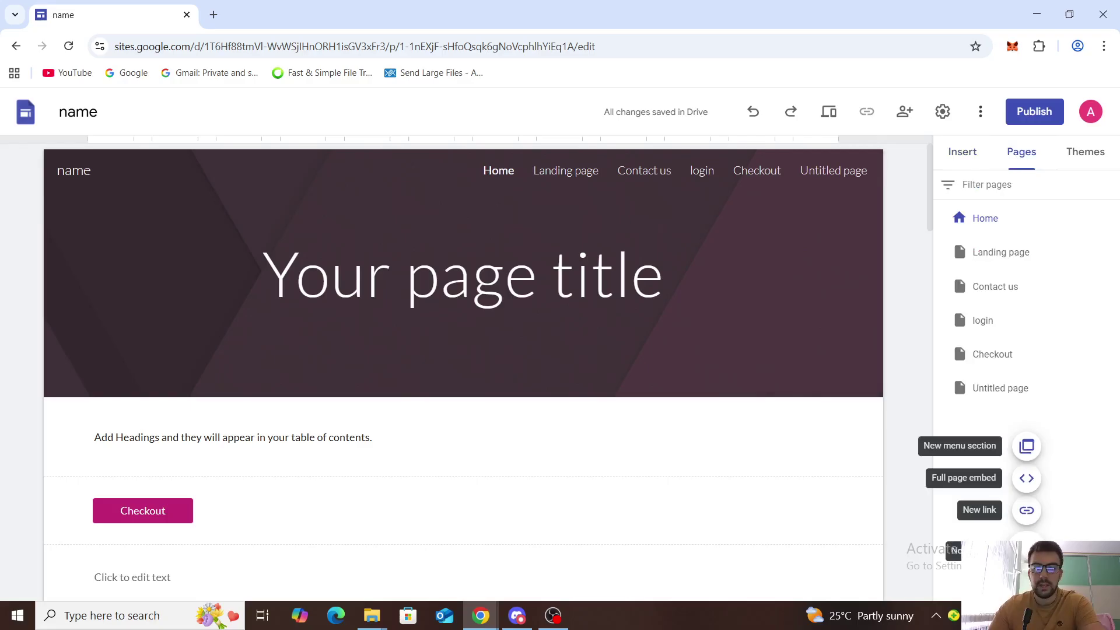
pyautogui.click(1028, 477)
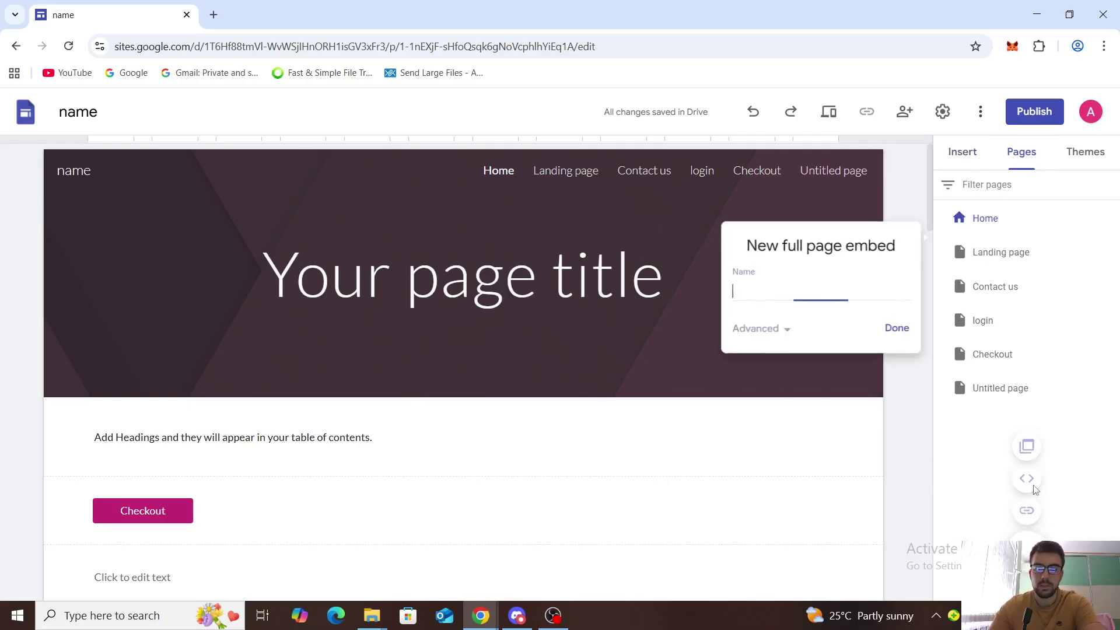
pyautogui.click(900, 329)
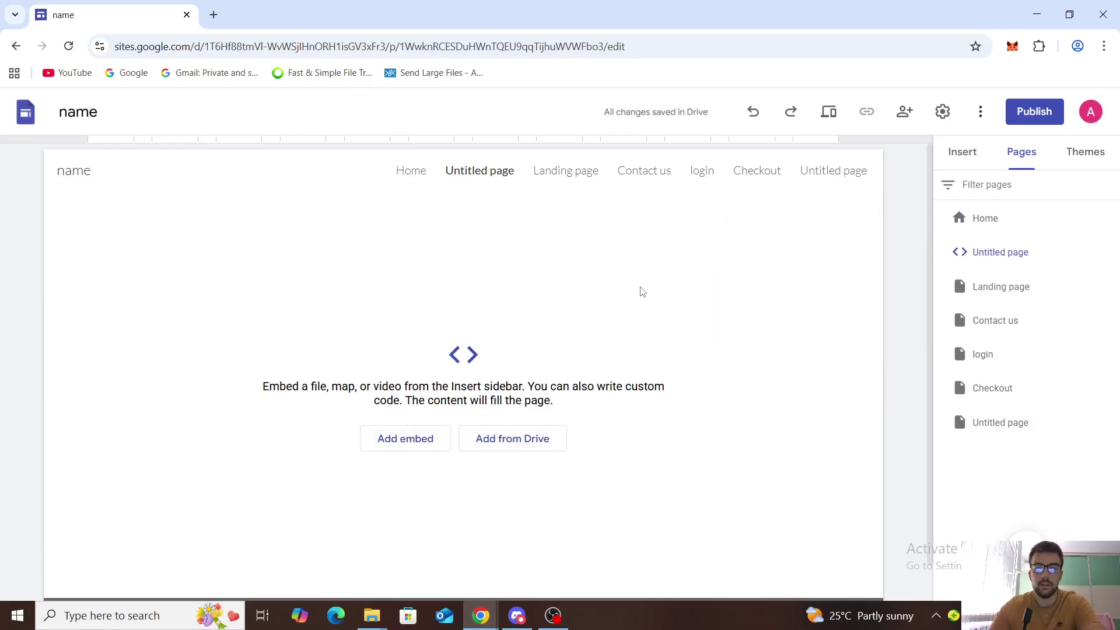
pyautogui.click(752, 111)
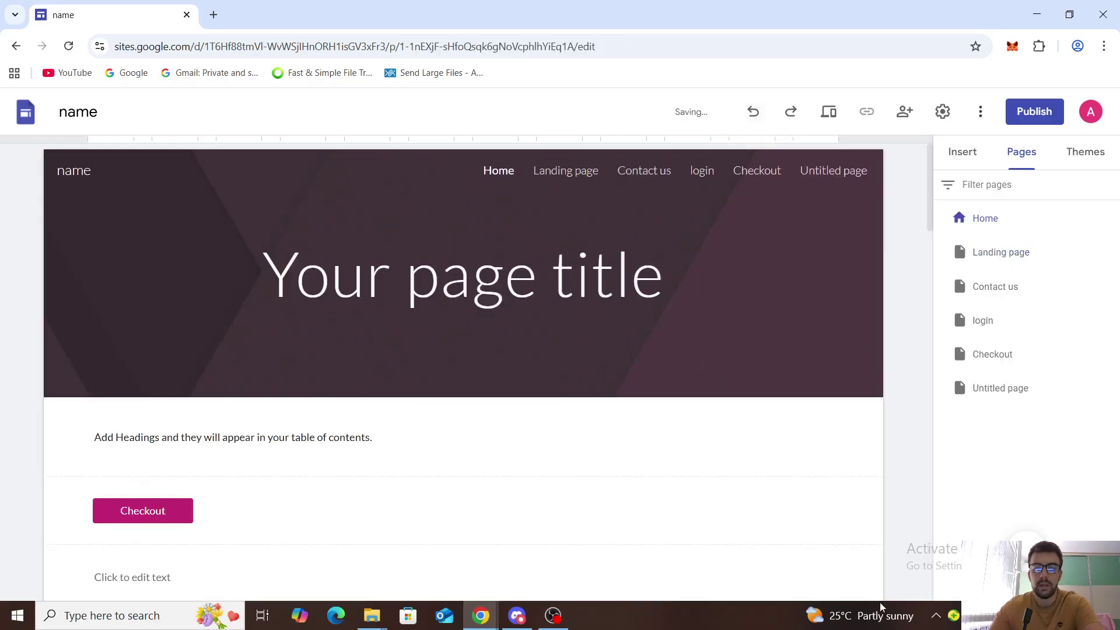
pyautogui.click(678, 266)
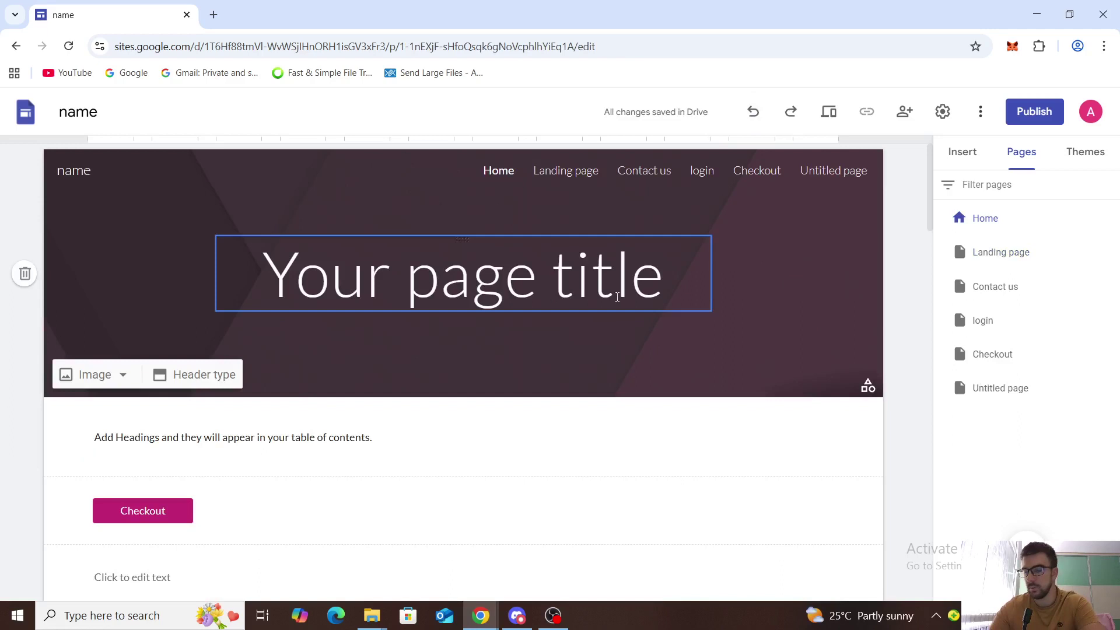
pyautogui.click(774, 290)
pyautogui.click(575, 282)
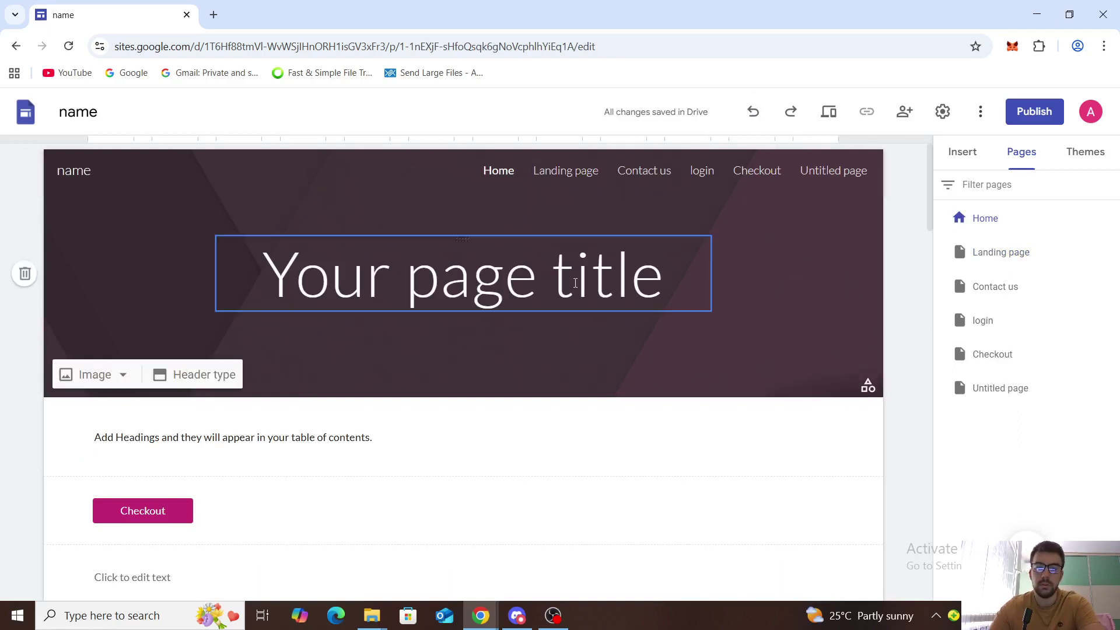
pyautogui.click(852, 341)
pyautogui.click(975, 386)
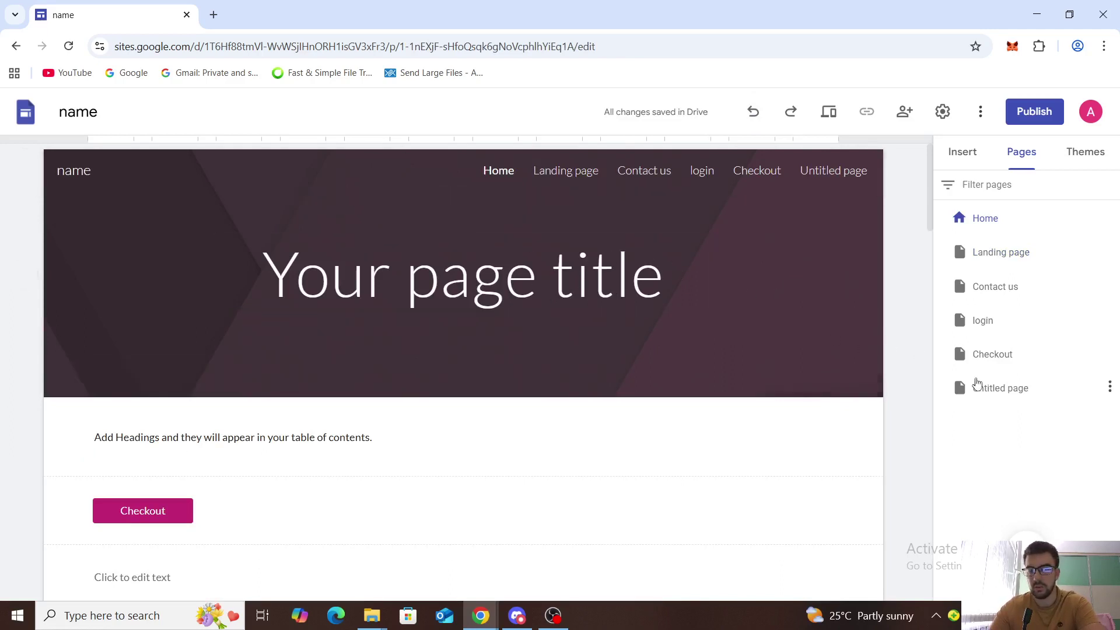
pyautogui.click(861, 384)
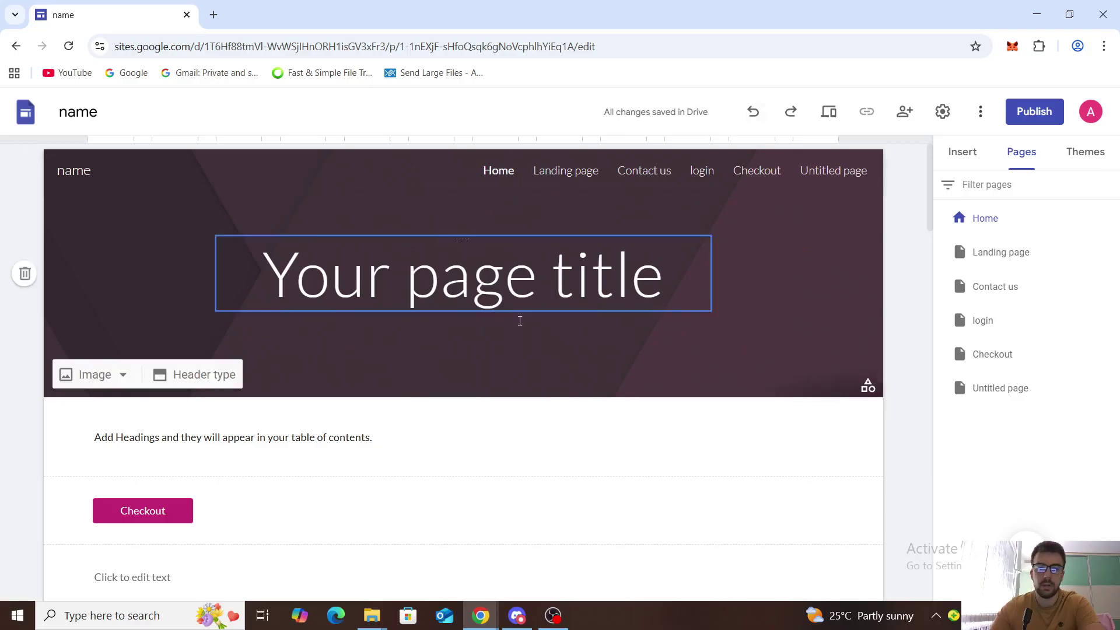
# - Insert a 'spanish' button from the Insert panel, linked to 'Untitled page'
pyautogui.click(963, 151)
pyautogui.moveTo(1117, 222); pyautogui.dragTo(1118, 506)
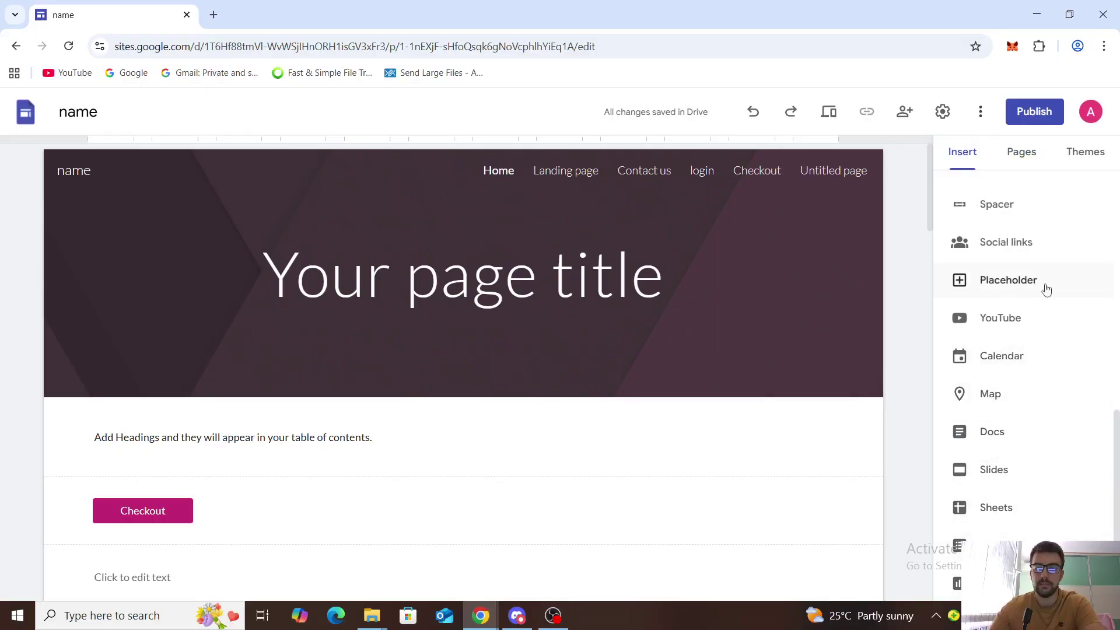
pyautogui.moveTo(1117, 473); pyautogui.dragTo(1115, 435)
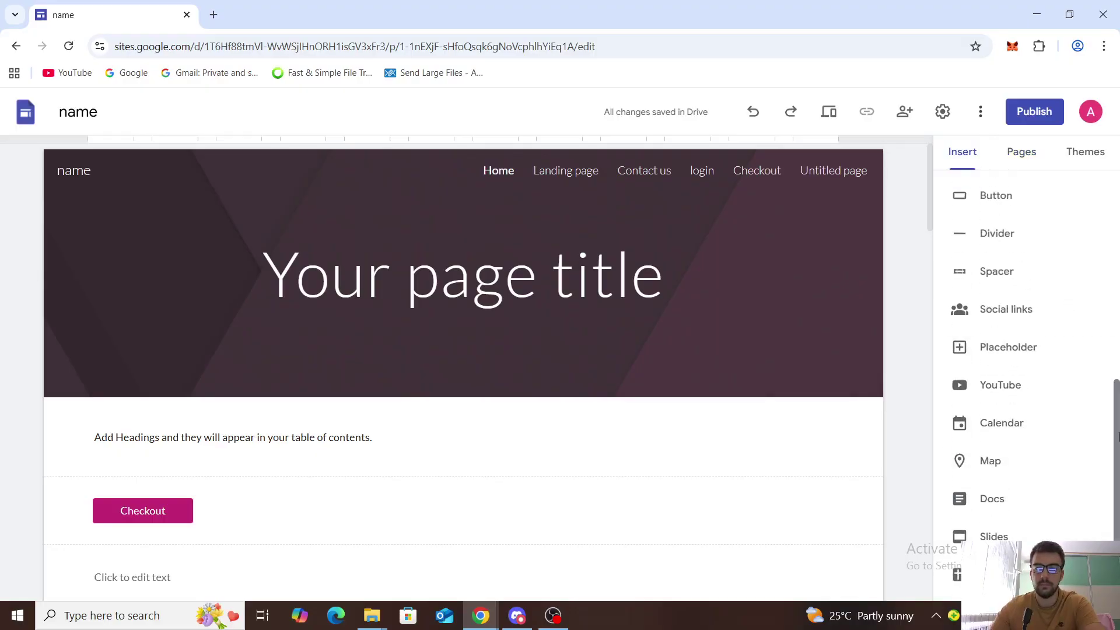
pyautogui.click(996, 195)
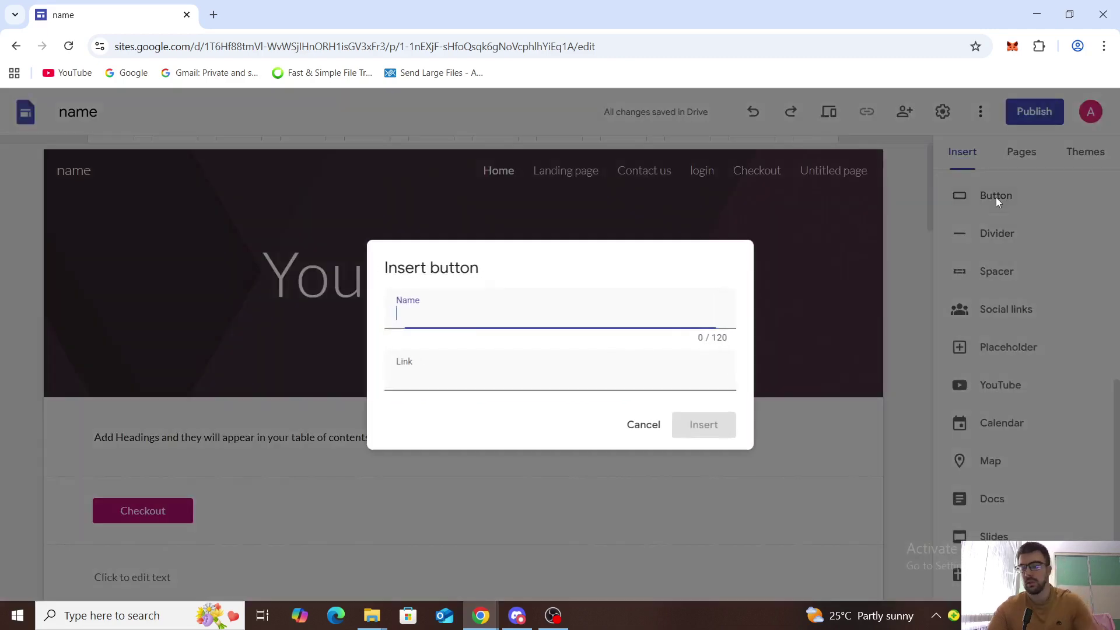
pyautogui.write('span')
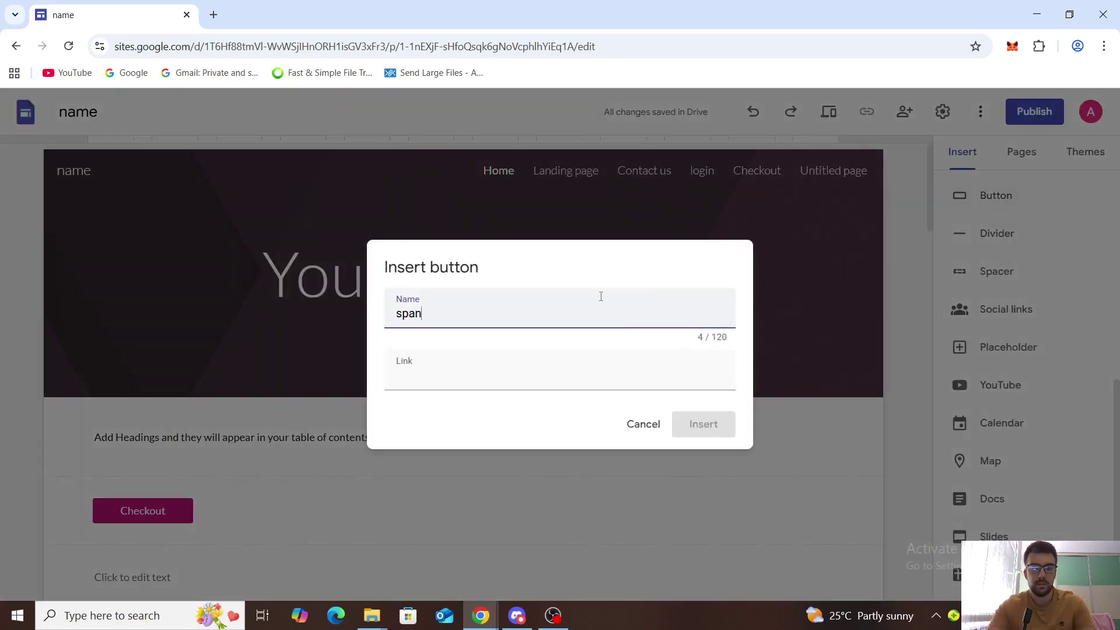
pyautogui.write('ish')
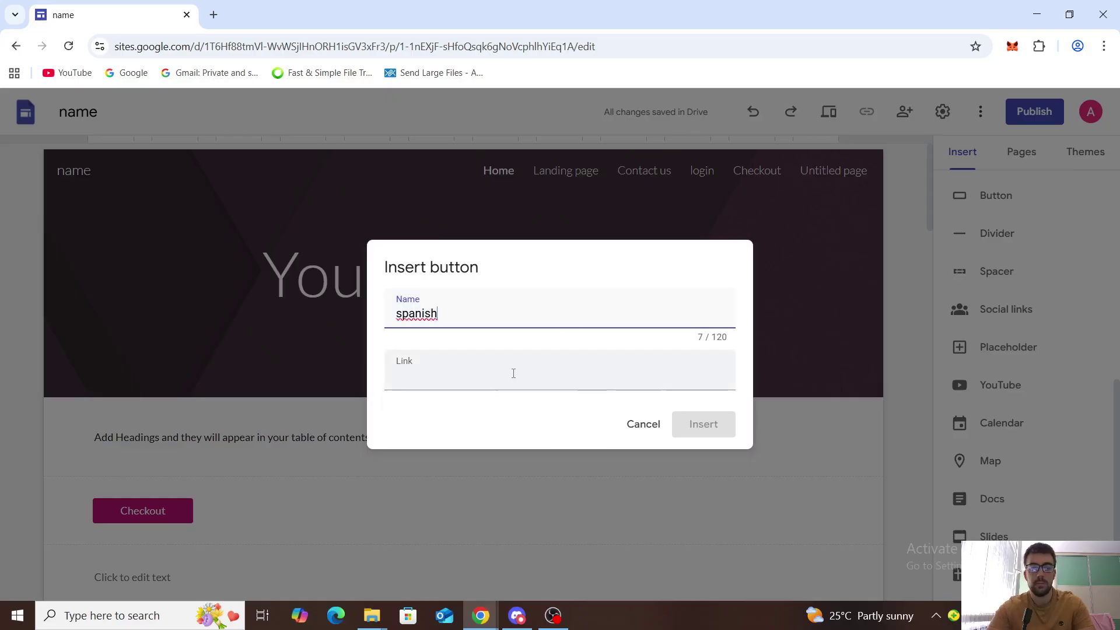
pyautogui.click(514, 374)
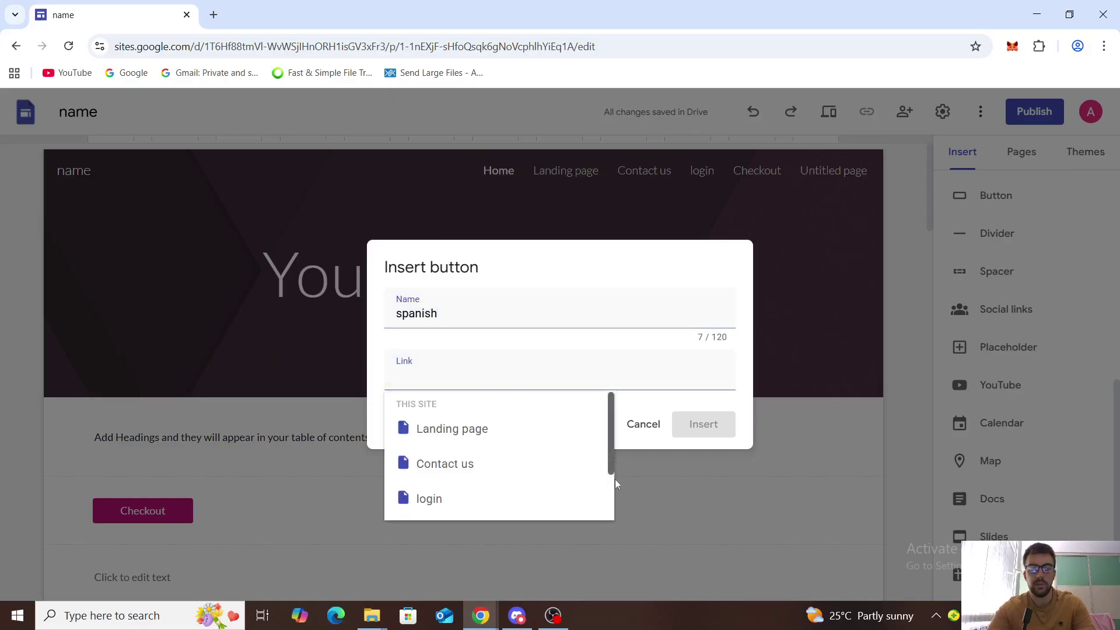
pyautogui.moveTo(611, 453); pyautogui.dragTo(612, 489)
pyautogui.click(485, 503)
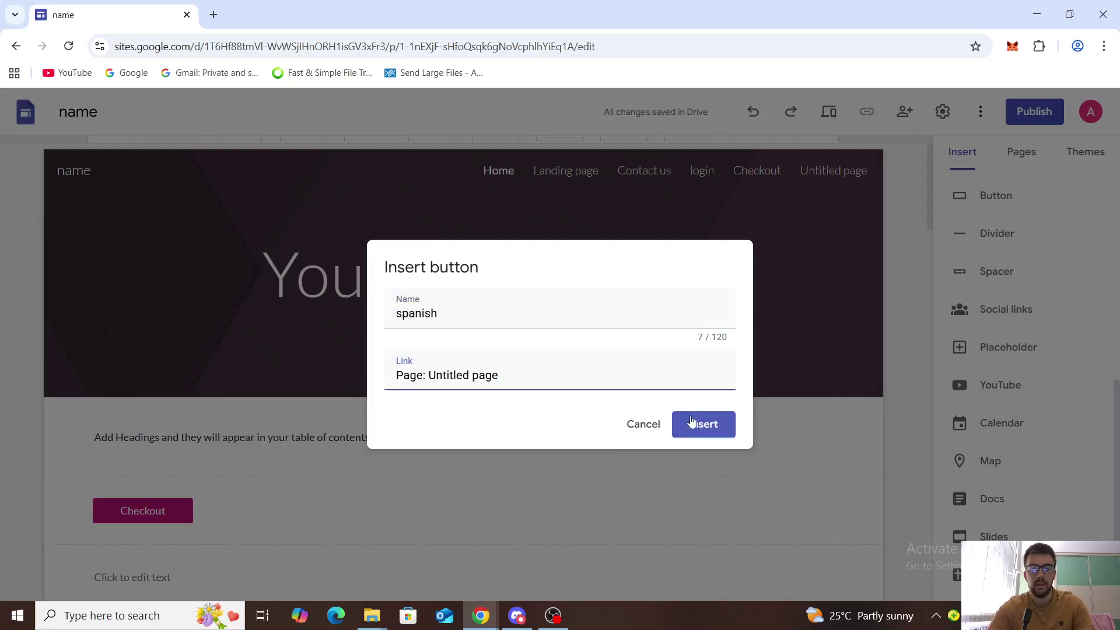
pyautogui.click(703, 424)
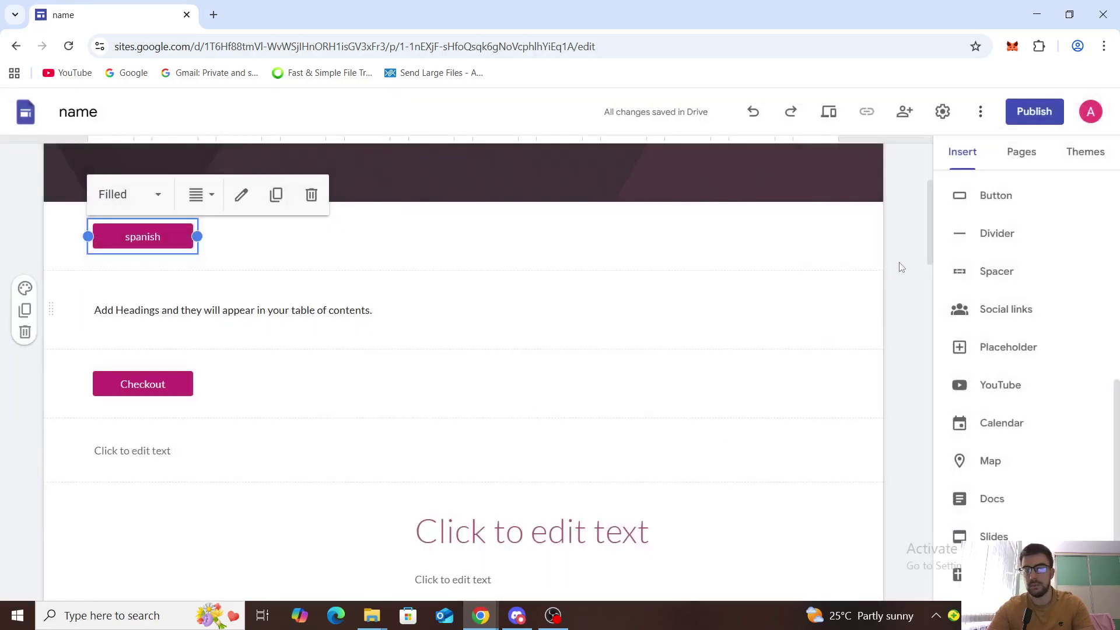
pyautogui.moveTo(928, 252); pyautogui.dragTo(930, 196)
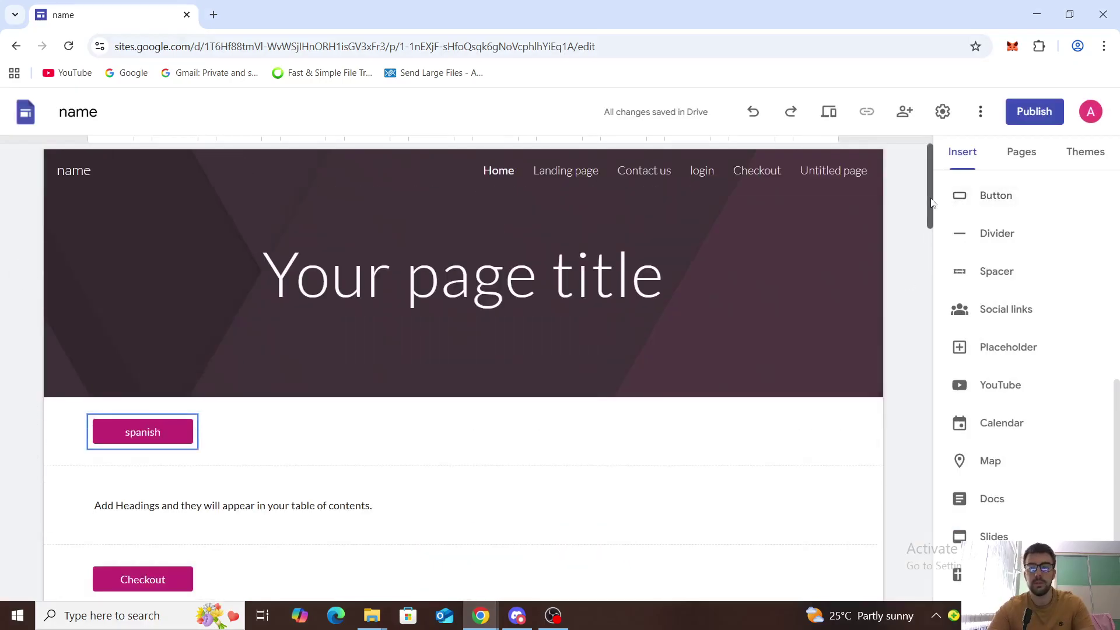
pyautogui.scroll(5, 1023, 350)
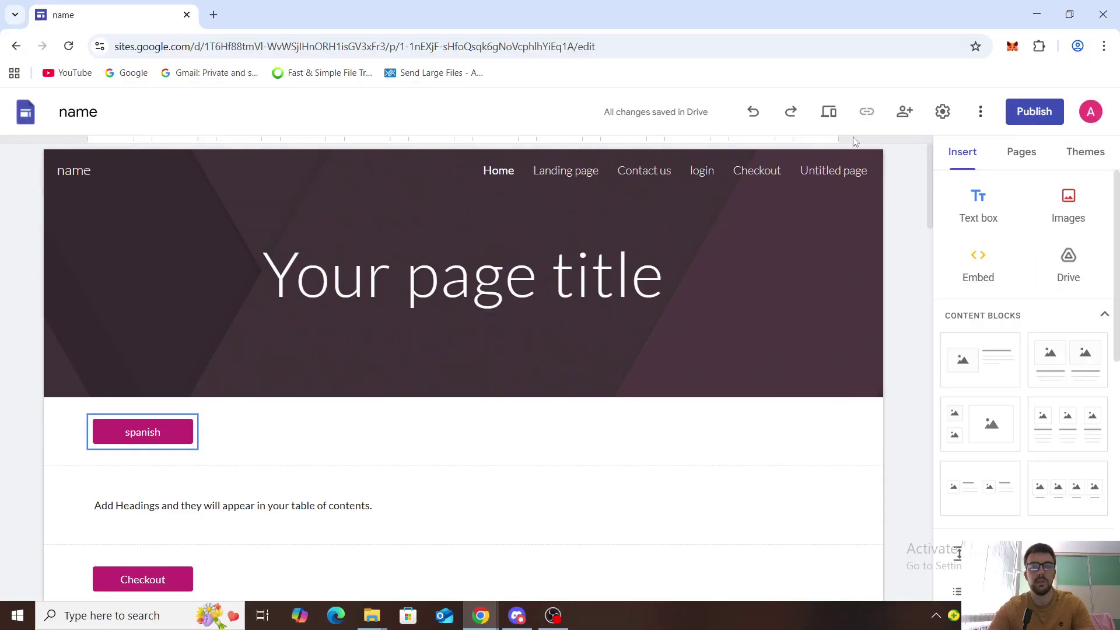
# - Delete the 'spanish' button, then go back three pages in the browser
pyautogui.click(101, 434)
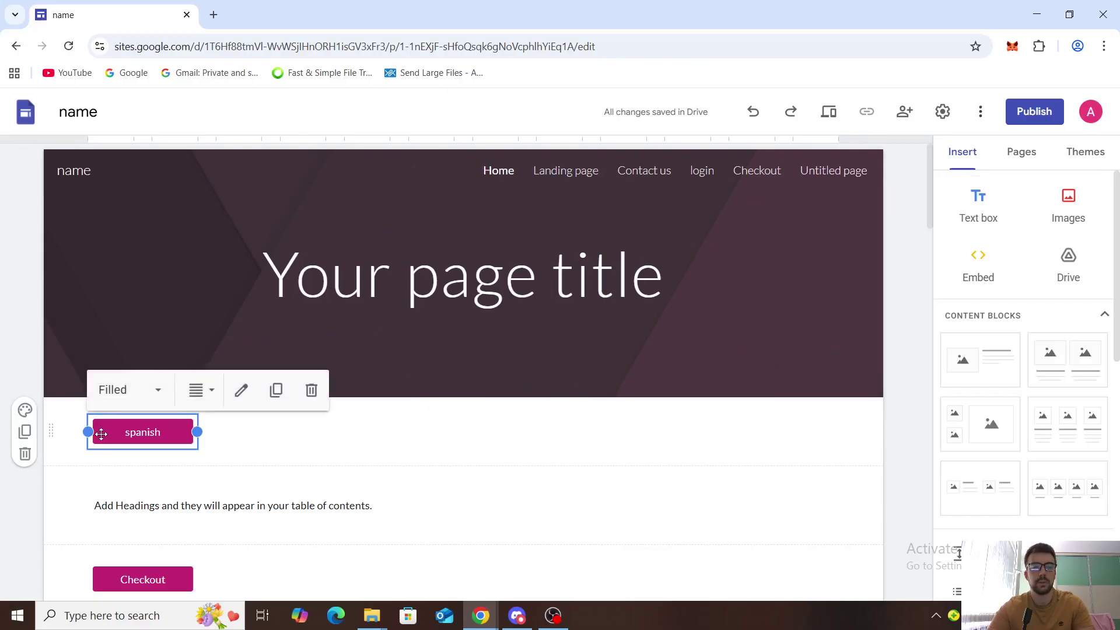
pyautogui.click(310, 390)
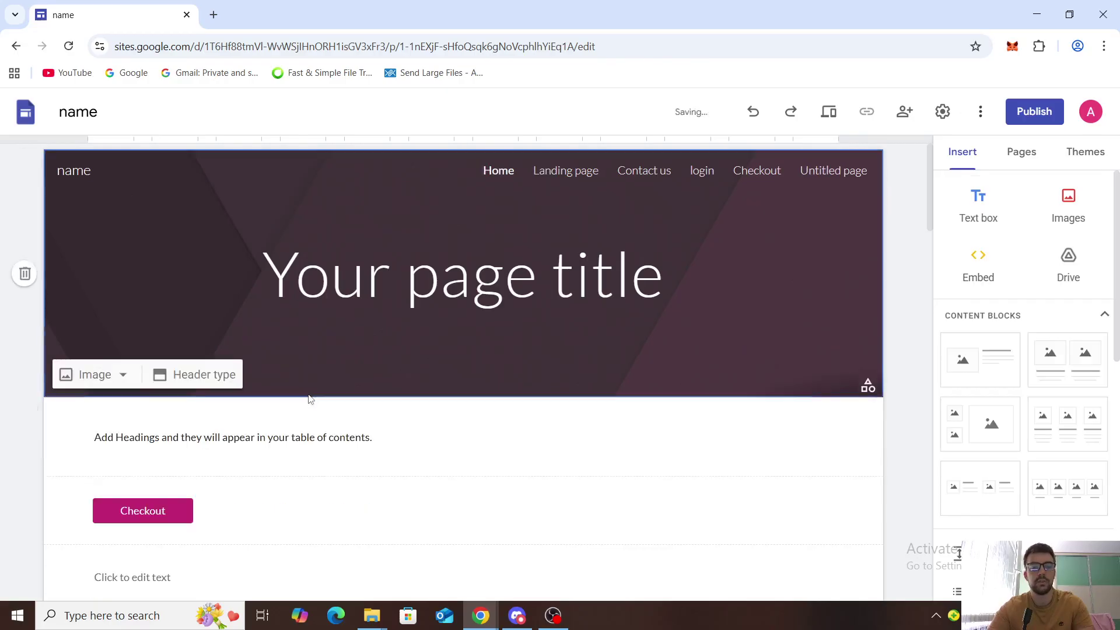
pyautogui.click(16, 46)
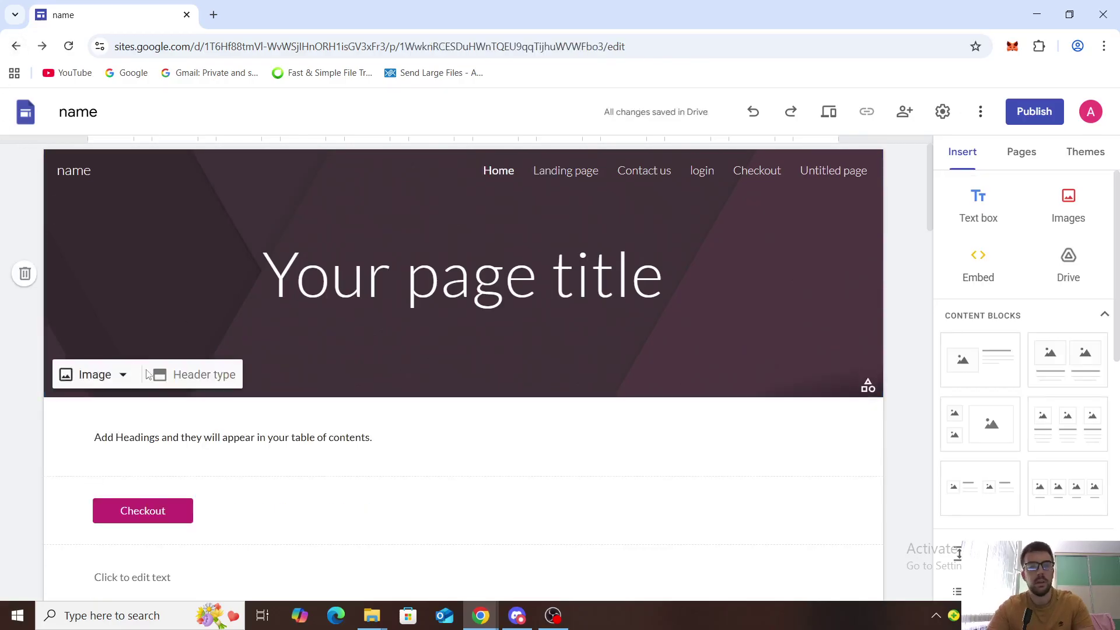
pyautogui.click(16, 46)
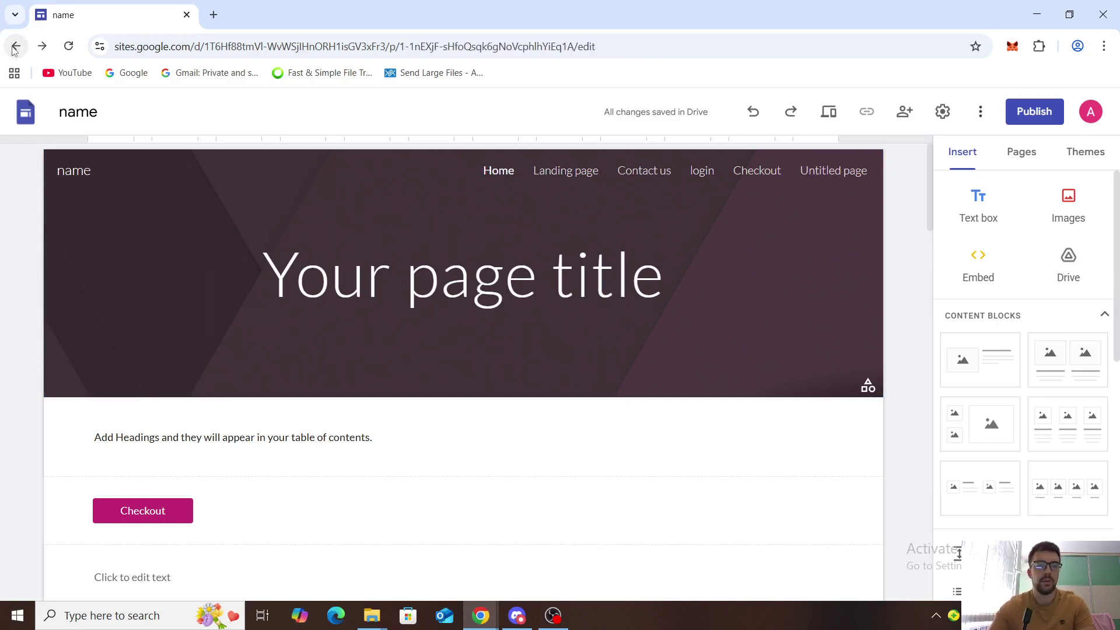
pyautogui.click(16, 47)
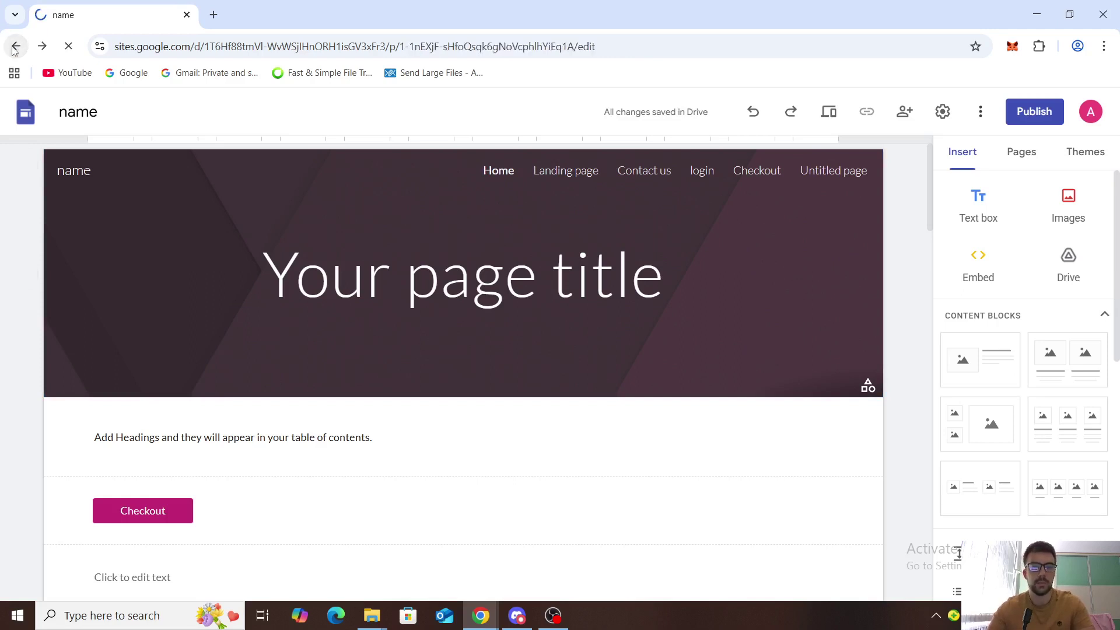